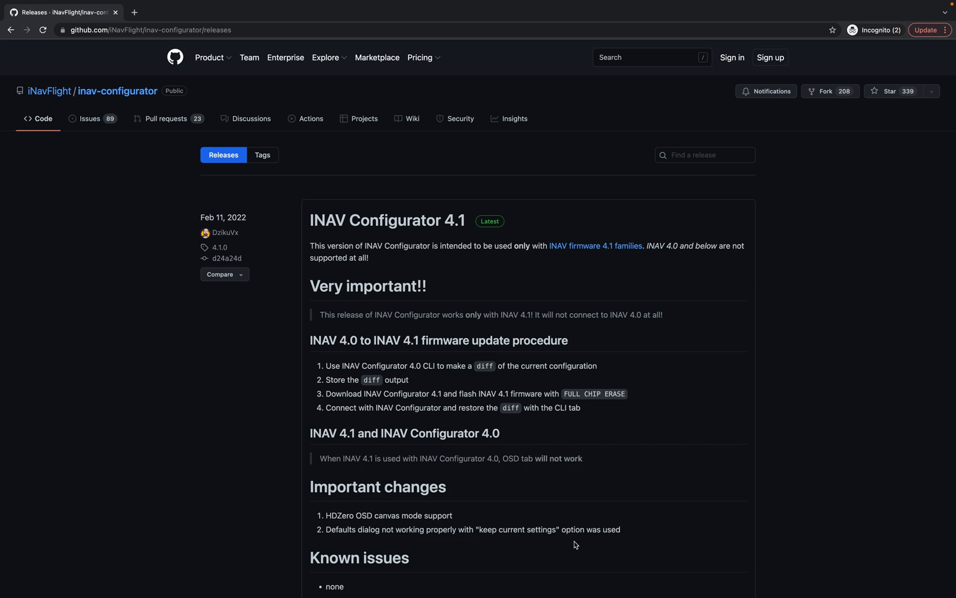
Step: Download INAV-Configurator_macOS_4.1.0.zip from the INAV Configurator 4.1 release assets and unpack the archive
{"action": "scroll", "coordinate": [540, 310], "scroll_direction": "down", "scroll_amount": 2}
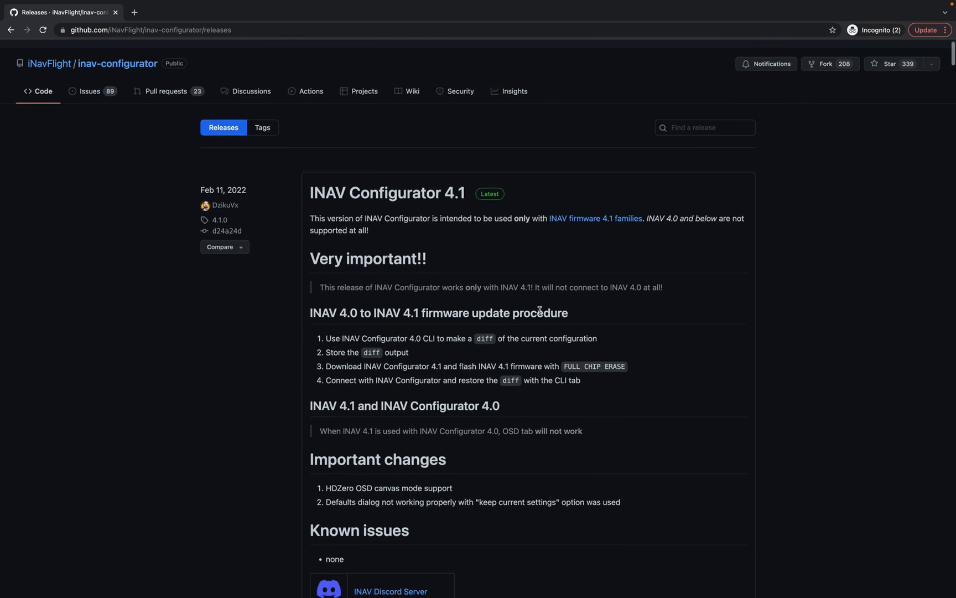
{"action": "scroll", "coordinate": [539, 310], "scroll_direction": "down", "scroll_amount": 2}
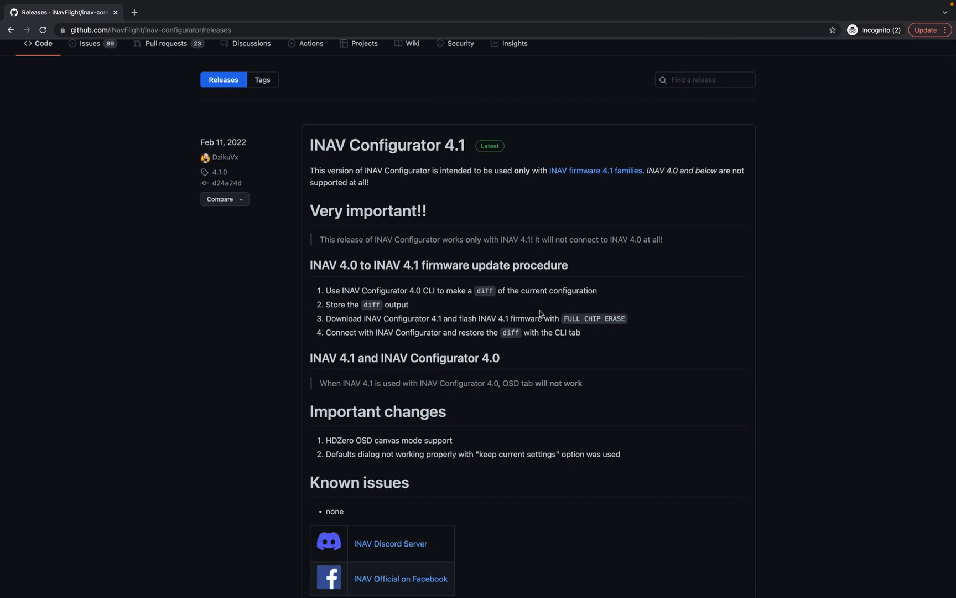
{"action": "scroll", "coordinate": [540, 313], "scroll_direction": "down", "scroll_amount": 2}
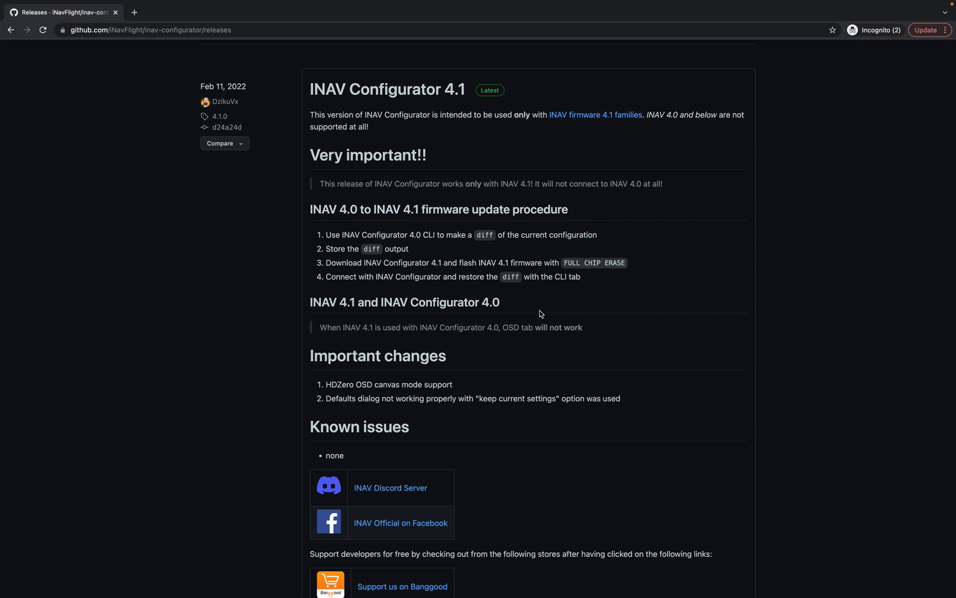
{"action": "scroll", "coordinate": [540, 313], "scroll_direction": "down", "scroll_amount": 8}
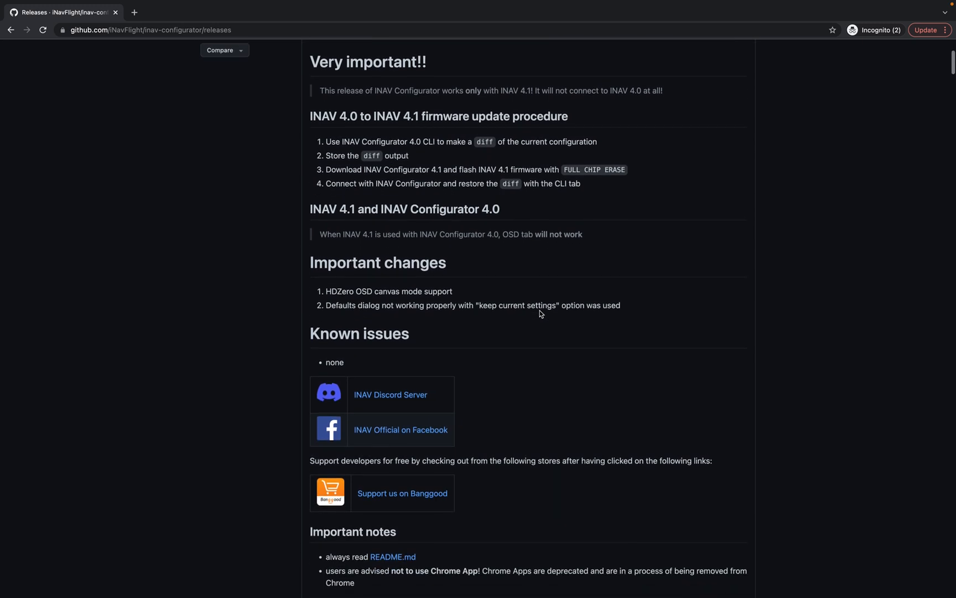
{"action": "scroll", "coordinate": [540, 313], "scroll_direction": "down", "scroll_amount": 6}
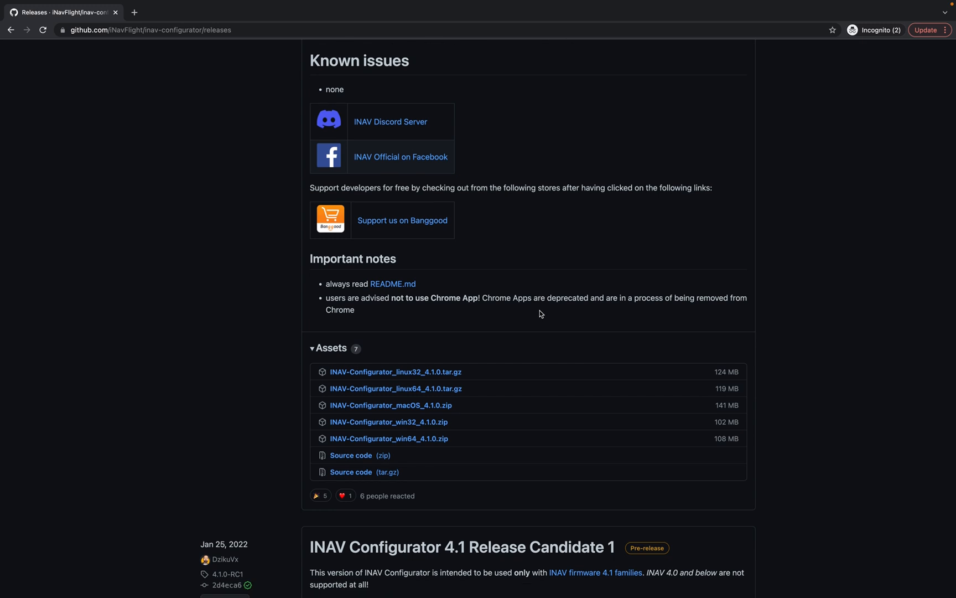
{"action": "scroll", "coordinate": [541, 313], "scroll_direction": "down", "scroll_amount": 2}
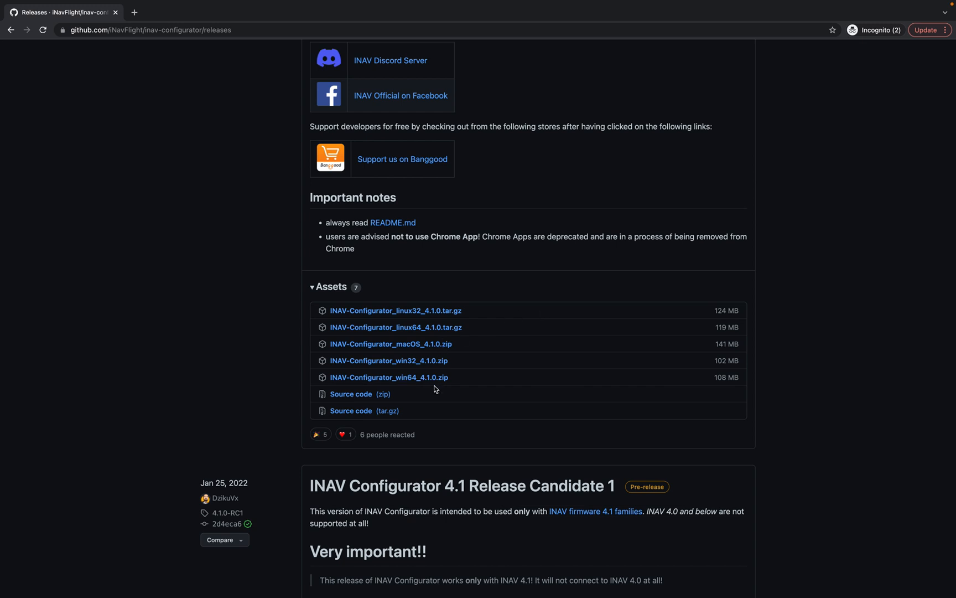
{"action": "left_click", "coordinate": [429, 346]}
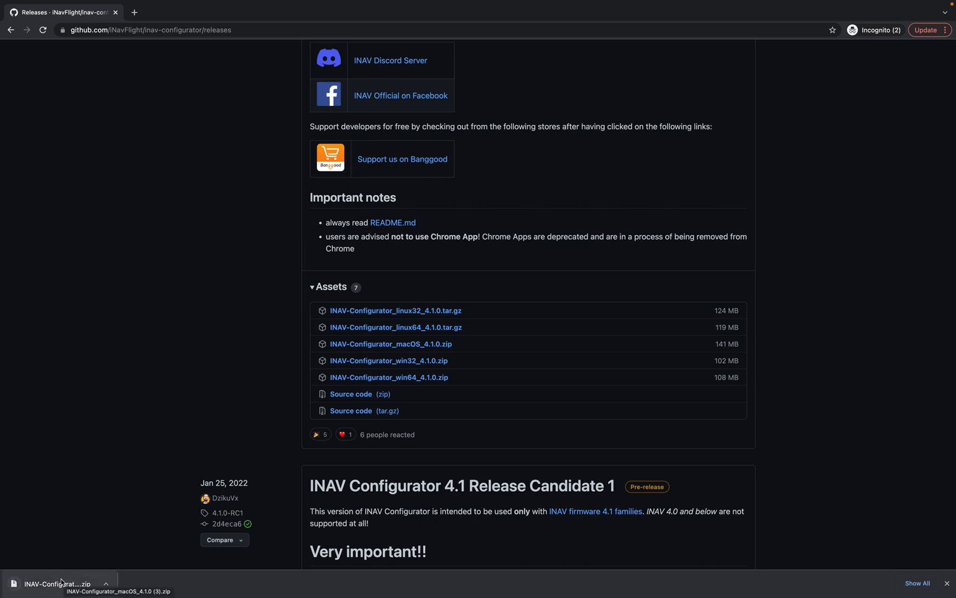
{"action": "left_click", "coordinate": [61, 582]}
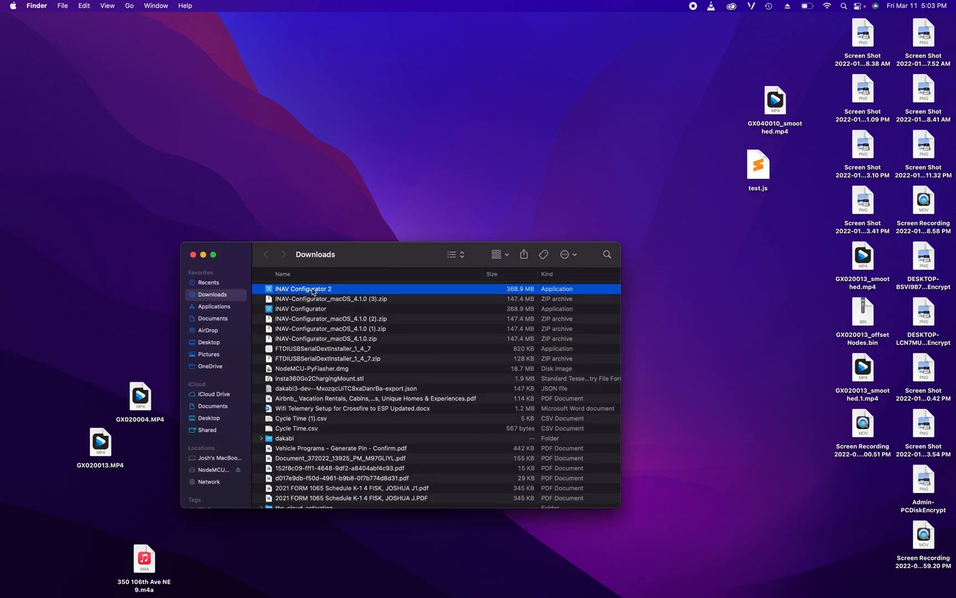
Step: Rename the extracted INAV Configurator 2 application to INAV Configurator4.1 and move it into the Applications folder
{"action": "right_click", "coordinate": [313, 292]}
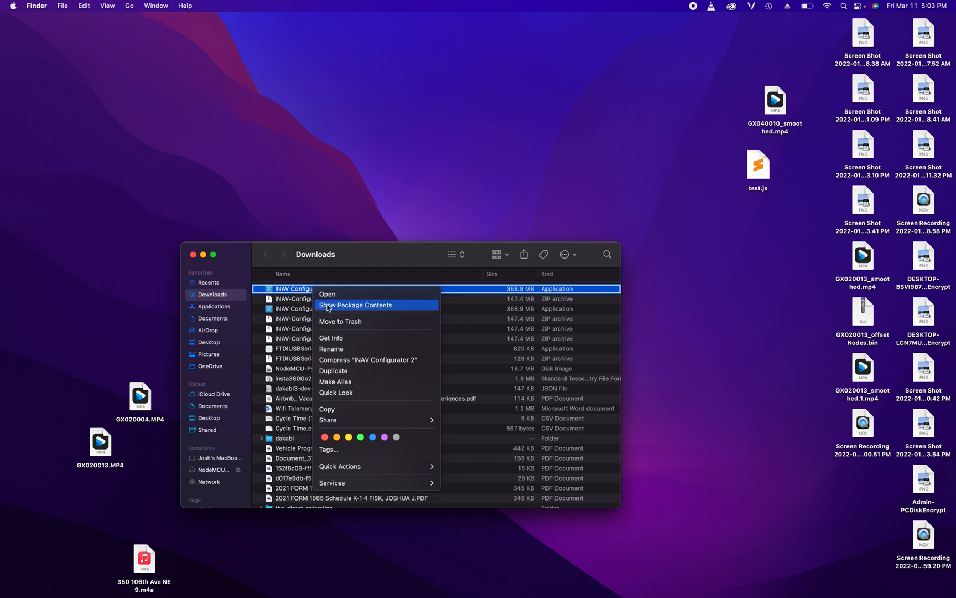
{"action": "left_click", "coordinate": [332, 350]}
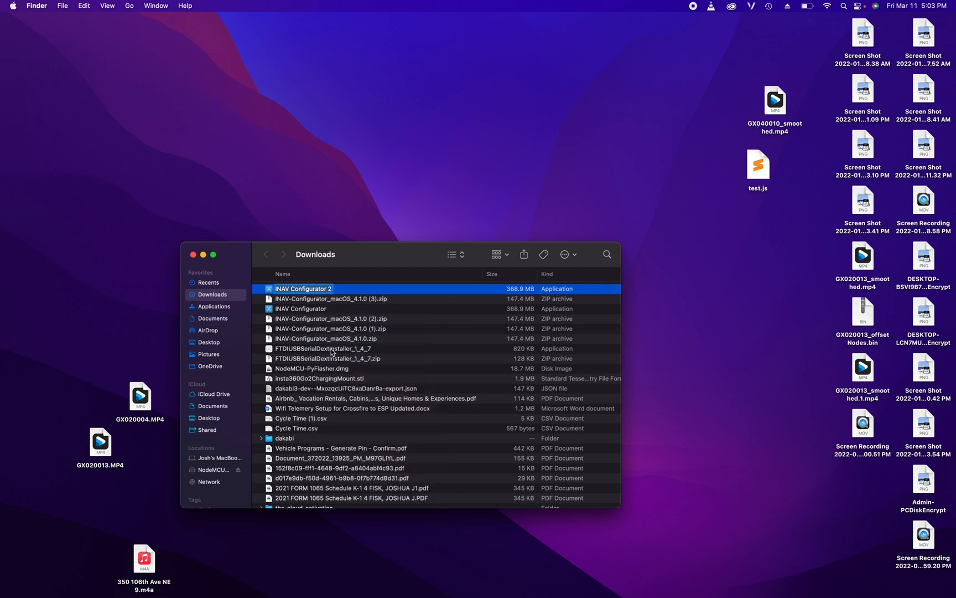
{"action": "key", "text": "Right"}
{"action": "key", "text": "BackSpace"}
{"action": "key", "text": "BackSpace"}
{"action": "type", "text": "4.1"}
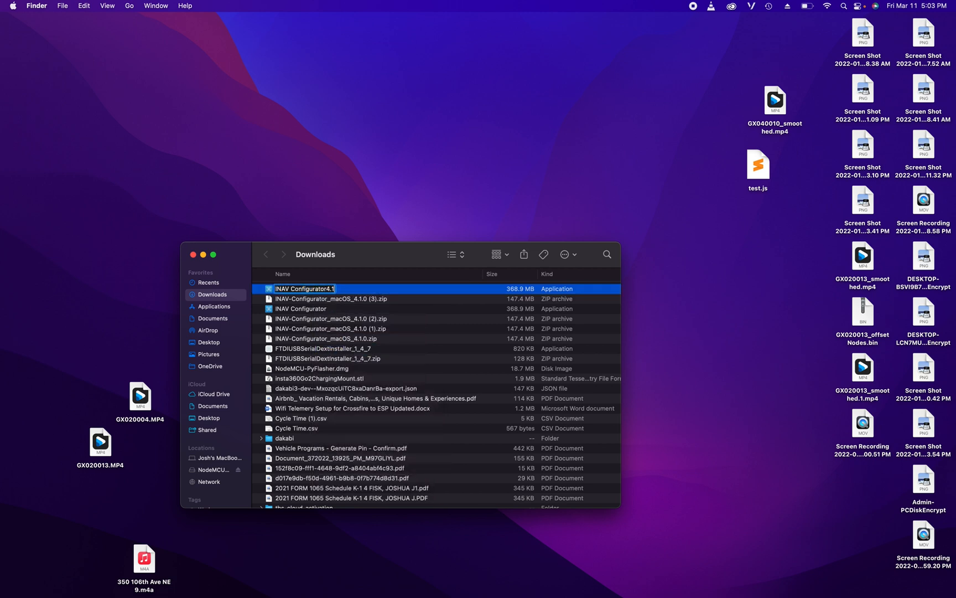
{"action": "key", "text": "Return"}
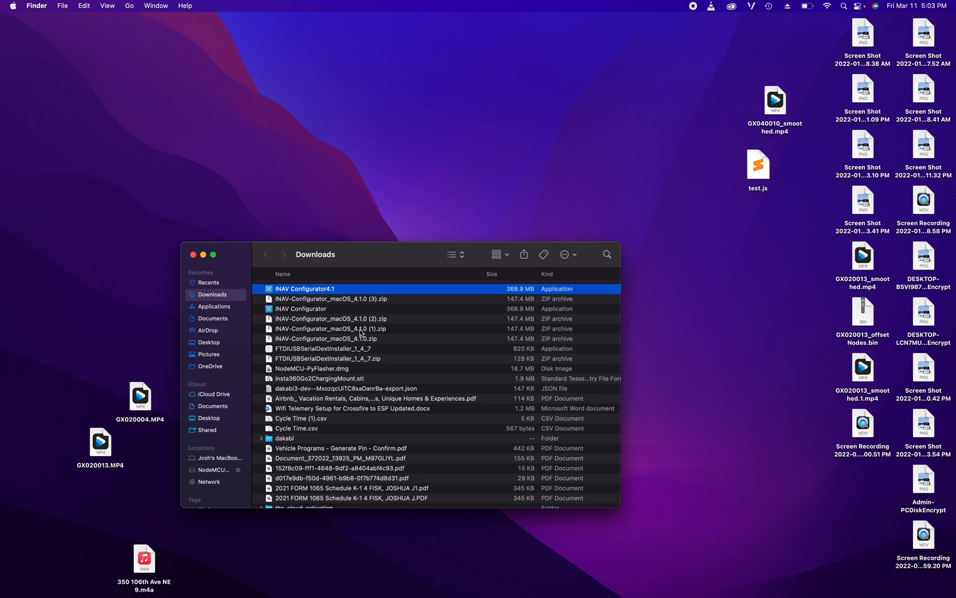
{"action": "left_click_drag", "start_coordinate": [309, 290], "coordinate": [232, 311]}
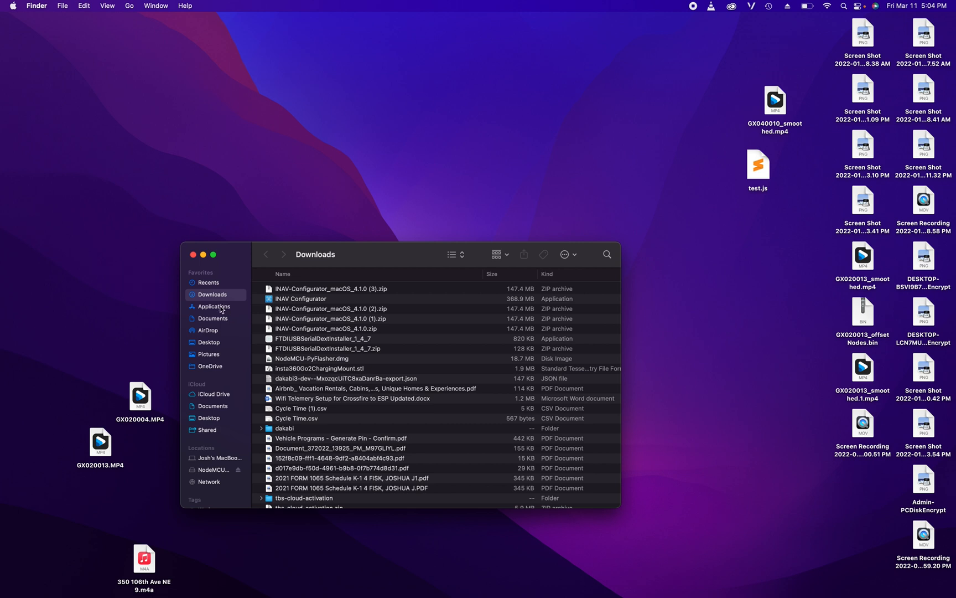
Step: Launch INAV Configurator4.1 from the Applications folder and allow the downloaded app to open
{"action": "left_click", "coordinate": [221, 310]}
{"action": "scroll", "coordinate": [326, 487], "scroll_direction": "down", "scroll_amount": 4}
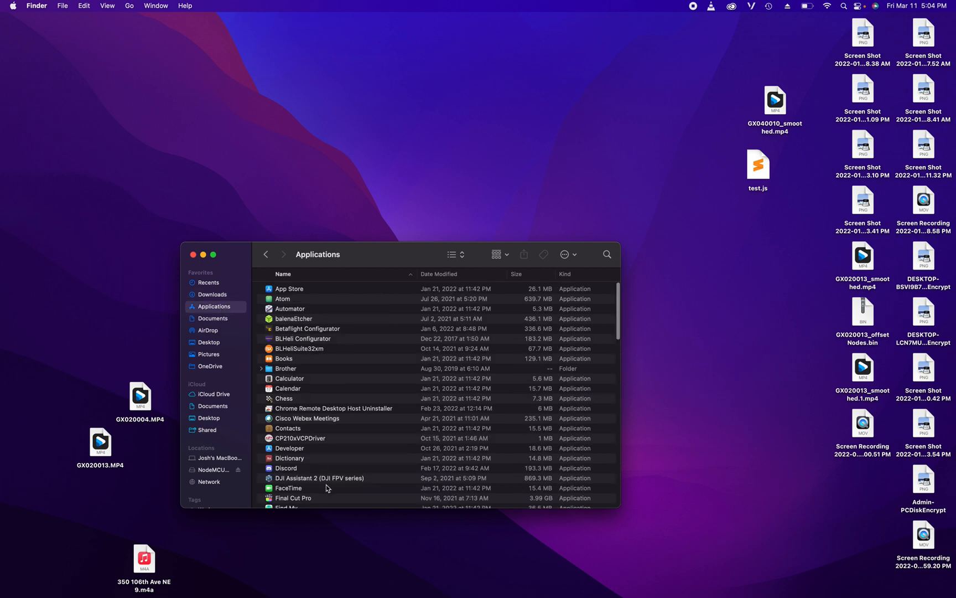
{"action": "scroll", "coordinate": [326, 488], "scroll_direction": "down", "scroll_amount": 5}
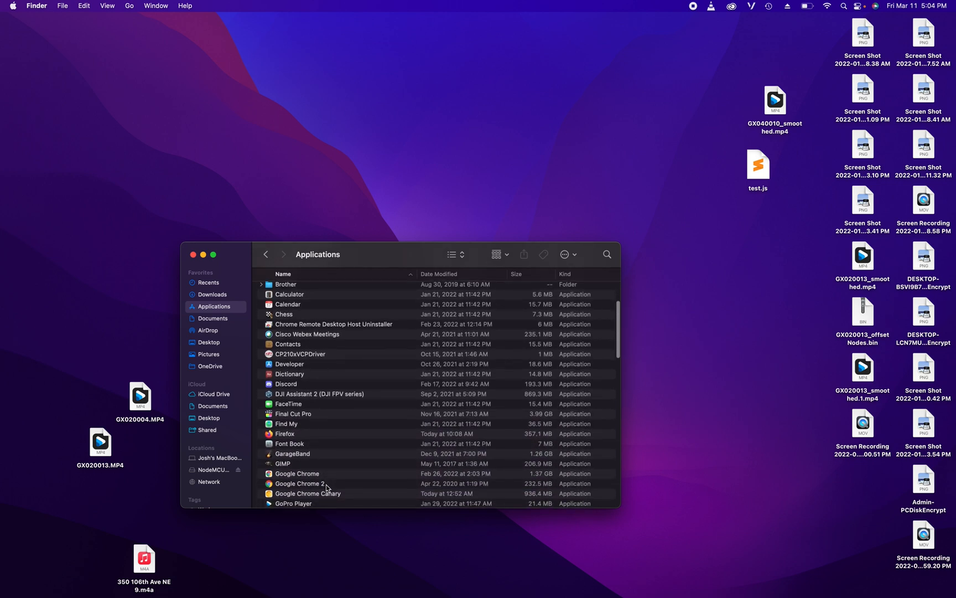
{"action": "scroll", "coordinate": [327, 488], "scroll_direction": "down", "scroll_amount": 8}
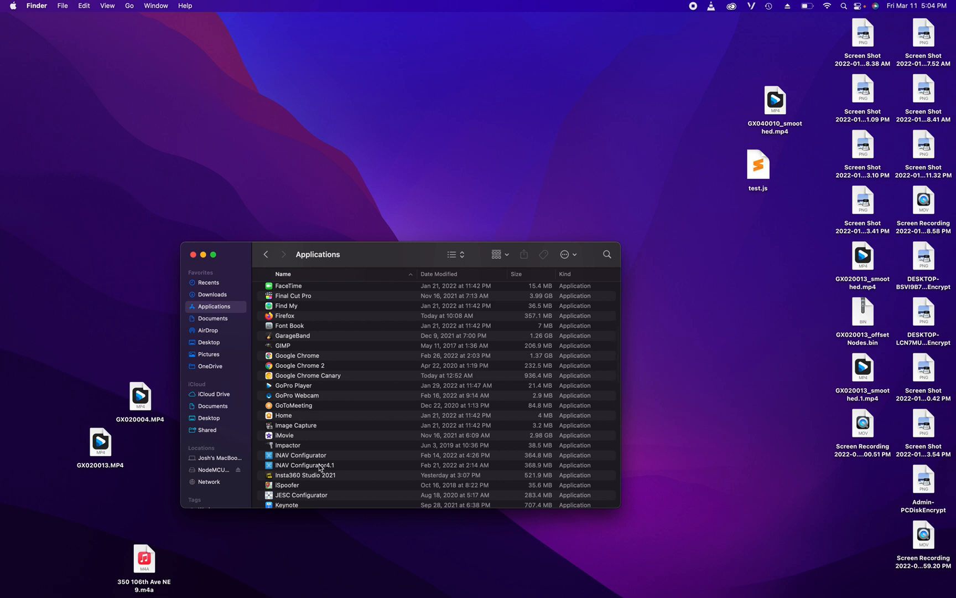
{"action": "right_click", "coordinate": [321, 466]}
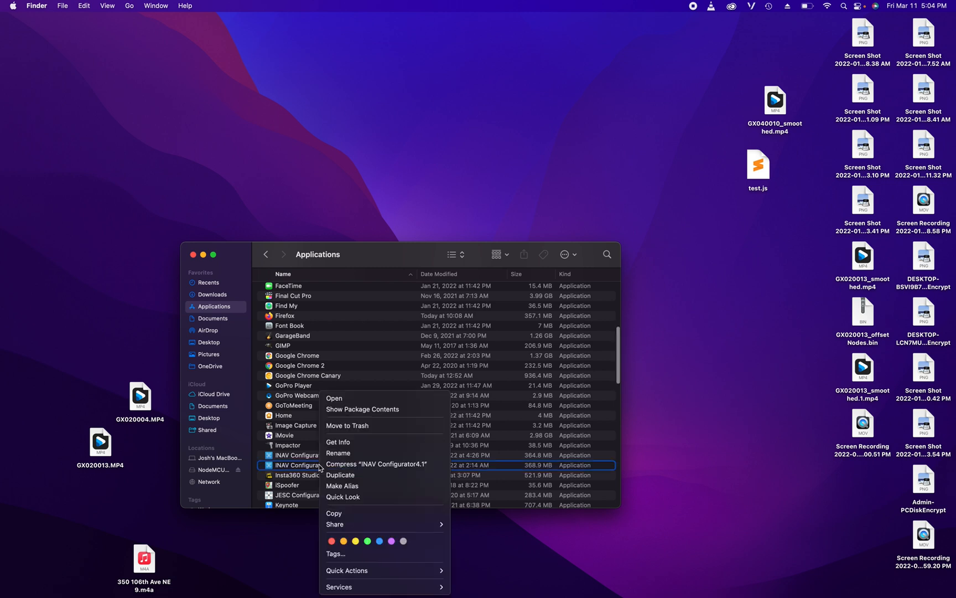
{"action": "left_click", "coordinate": [335, 400]}
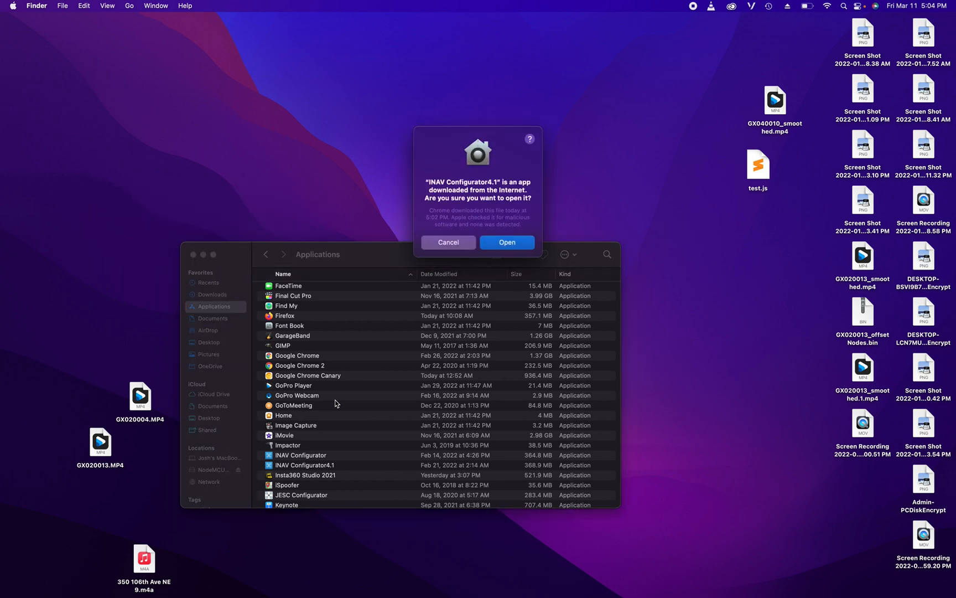
{"action": "left_click", "coordinate": [507, 242]}
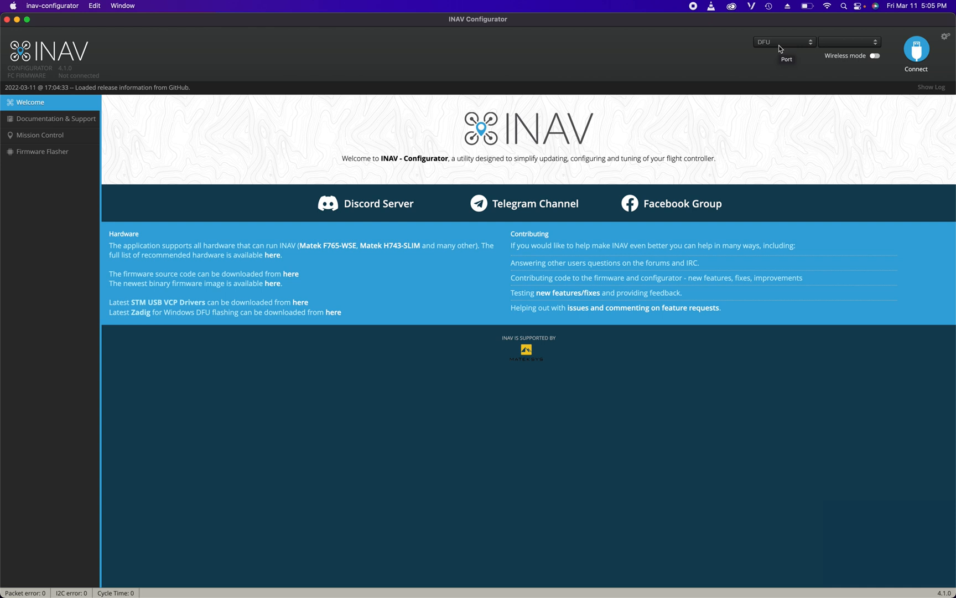
Step: In the Firmware Flasher, choose the MATEKH743 board and the 4.1.0 stable firmware dated 2022-2-11 18:34
{"action": "left_click", "coordinate": [27, 158]}
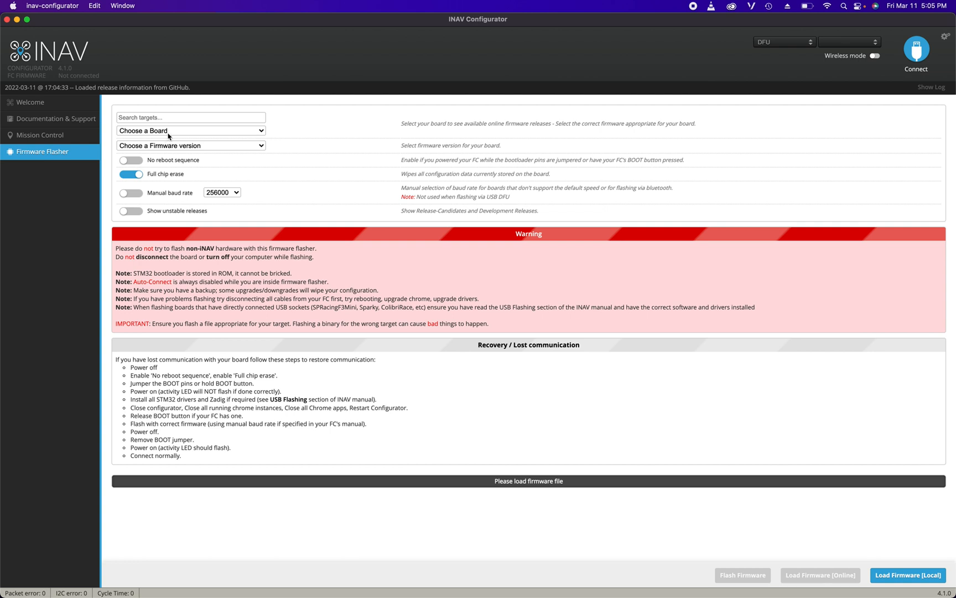
{"action": "left_click", "coordinate": [166, 132]}
{"action": "scroll", "coordinate": [162, 373], "scroll_direction": "down", "scroll_amount": 5}
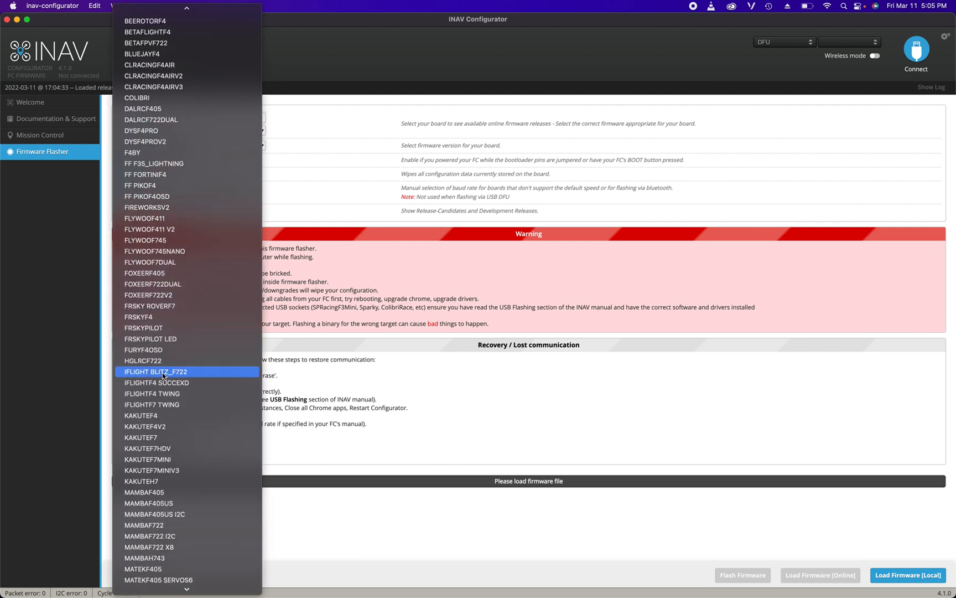
{"action": "scroll", "coordinate": [162, 373], "scroll_direction": "down", "scroll_amount": 3}
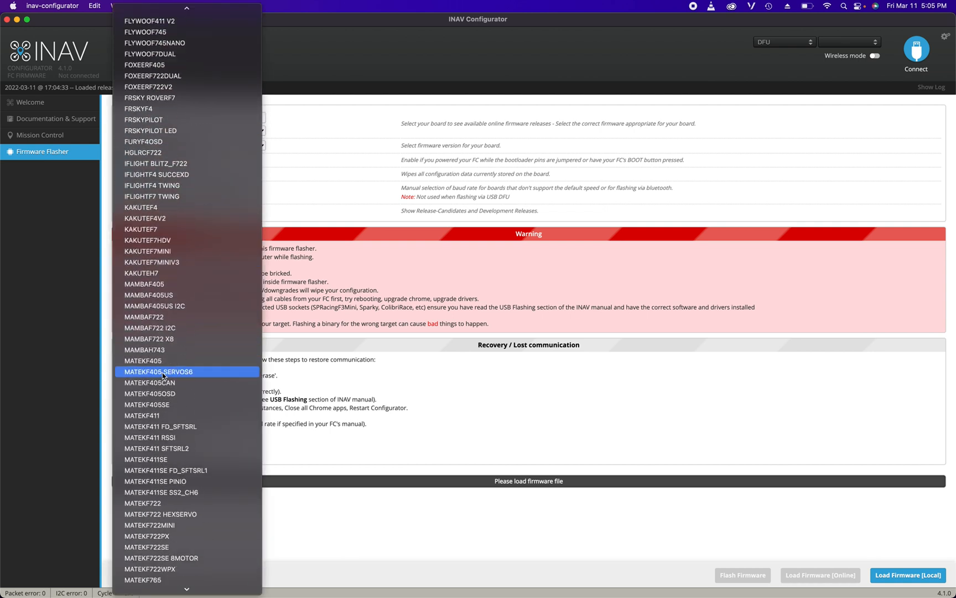
{"action": "scroll", "coordinate": [167, 493], "scroll_direction": "down", "scroll_amount": 2}
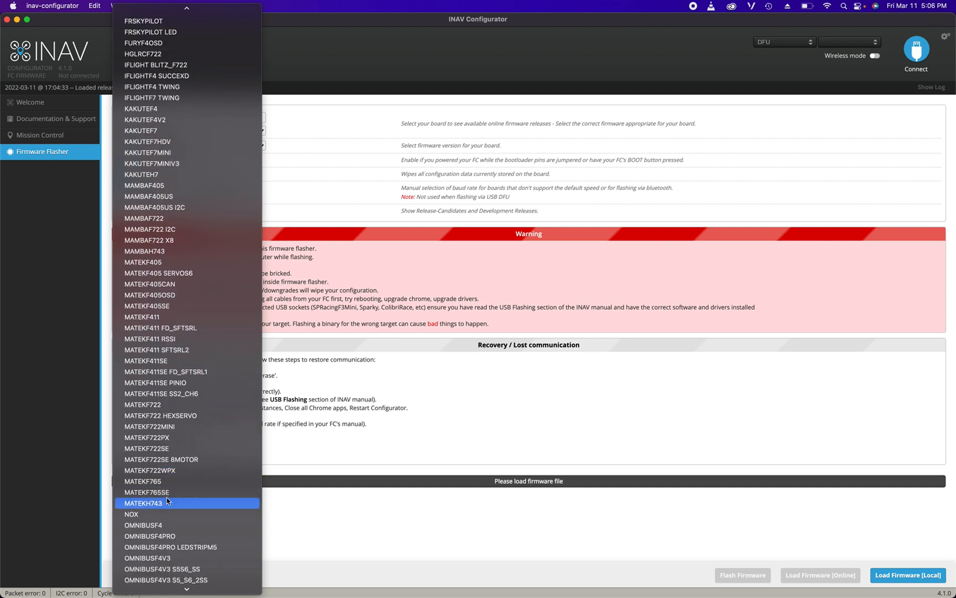
{"action": "left_click", "coordinate": [166, 503]}
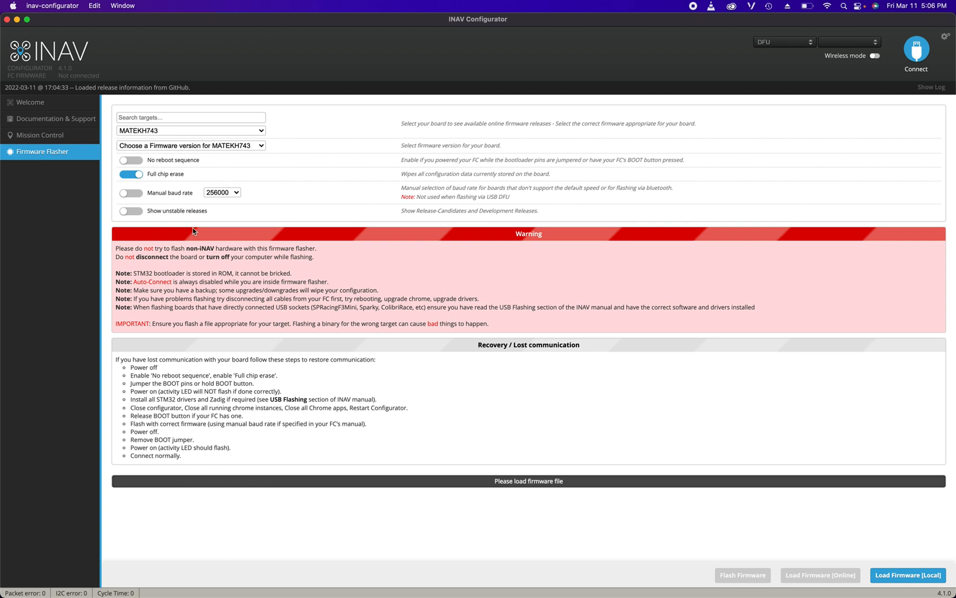
{"action": "left_click", "coordinate": [207, 150]}
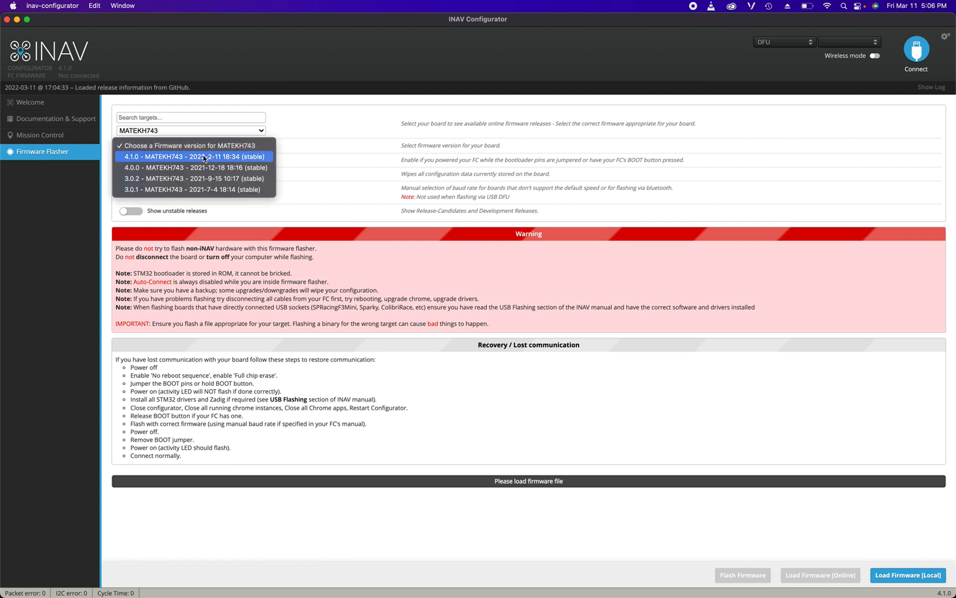
{"action": "left_click", "coordinate": [204, 157]}
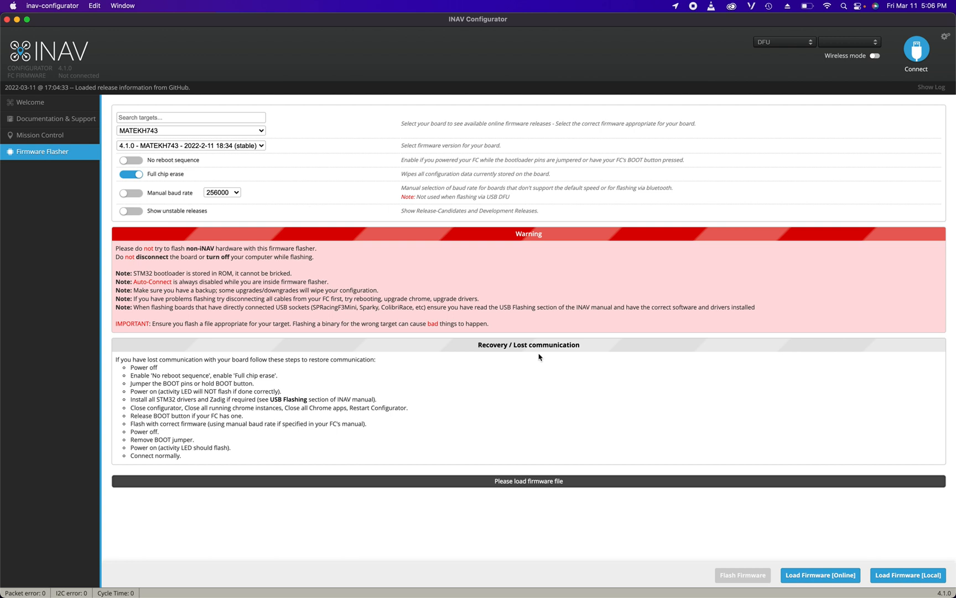
Step: Load the selected MATEKH743 firmware online and flash it to the flight controller
{"action": "left_click", "coordinate": [810, 576]}
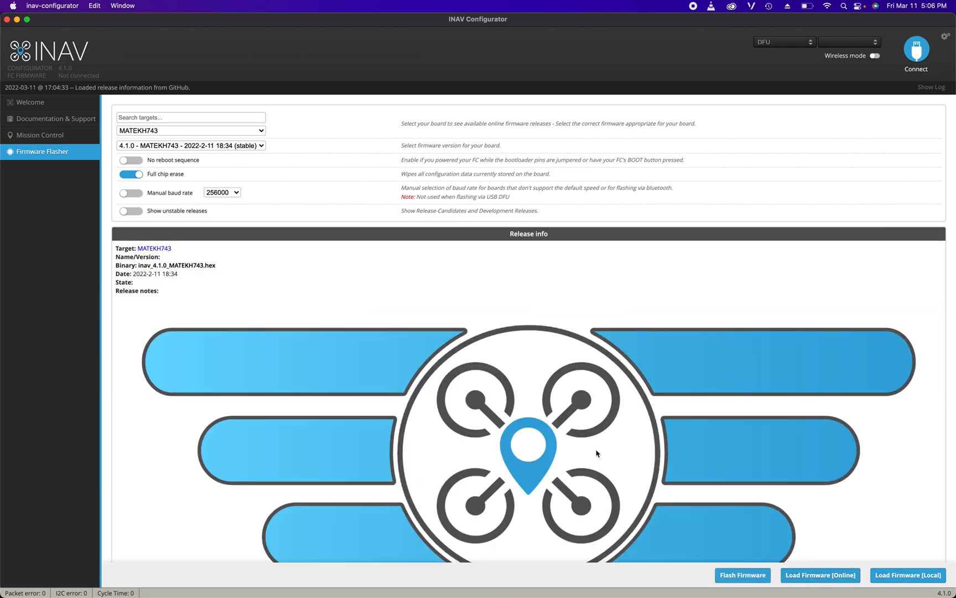
{"action": "scroll", "coordinate": [596, 453], "scroll_direction": "down", "scroll_amount": 4}
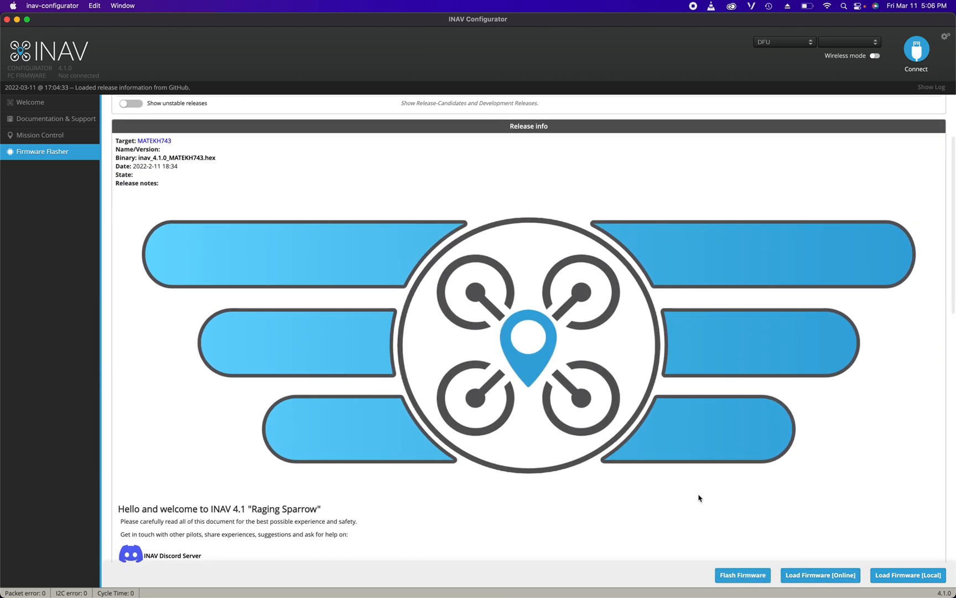
{"action": "left_click", "coordinate": [736, 577]}
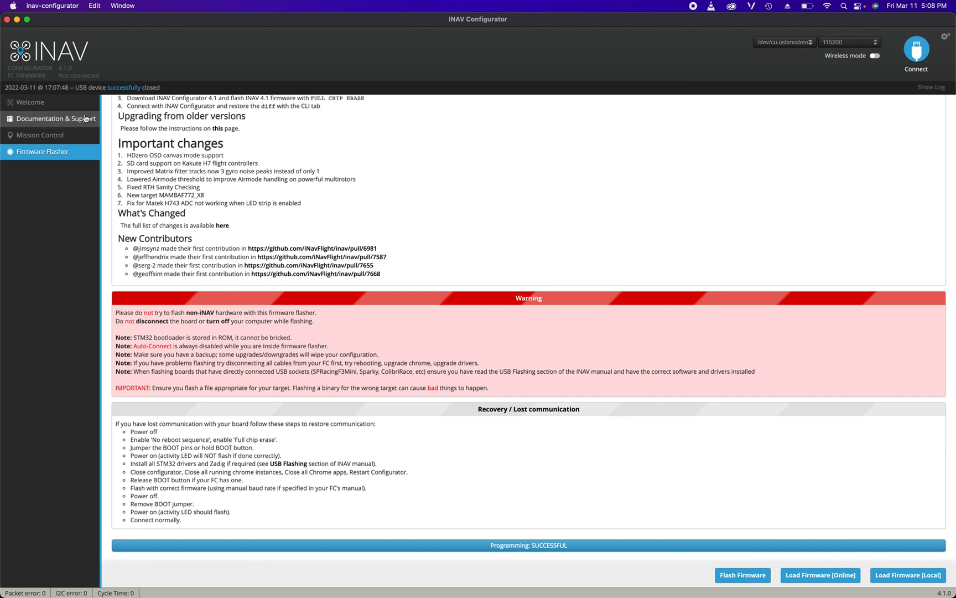
Step: Connect the configurator to the freshly flashed flight controller
{"action": "left_click", "coordinate": [917, 48]}
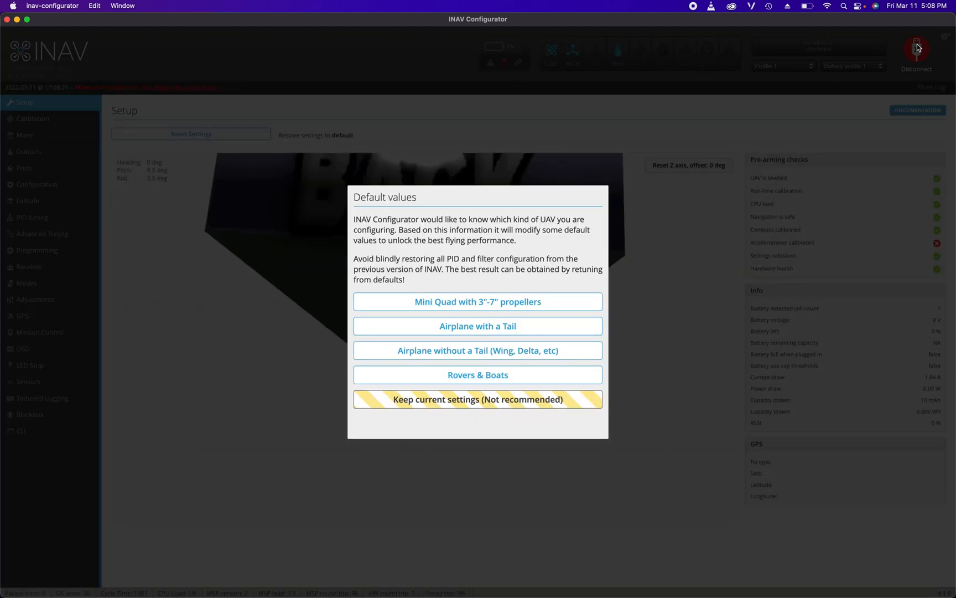